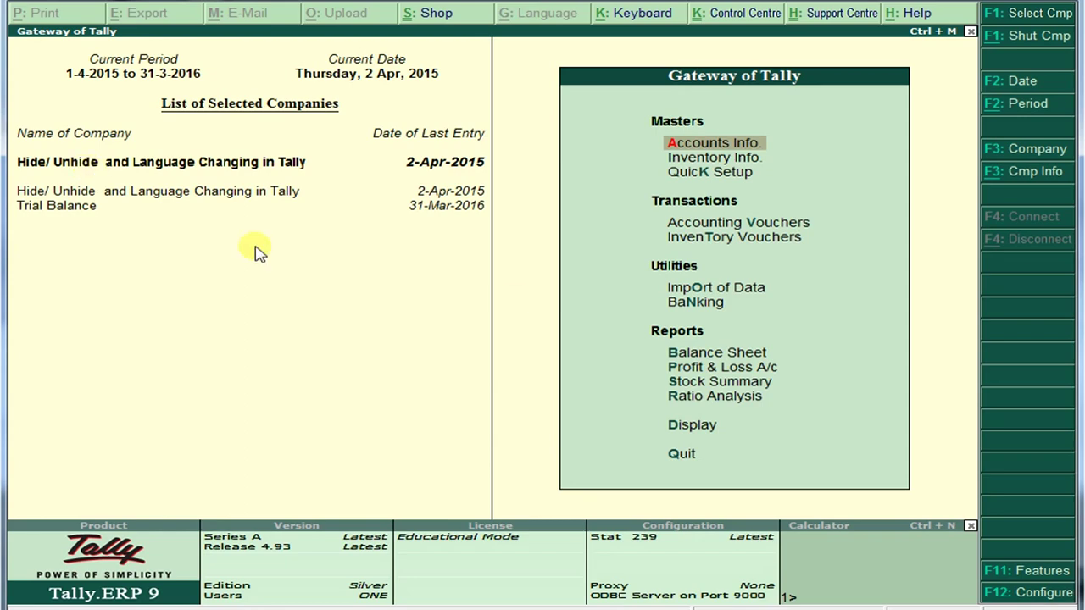
# - Open the Day Book report from the Display menu of the Gateway of Tally
pyautogui.click(688, 430)
pyautogui.press('Down')
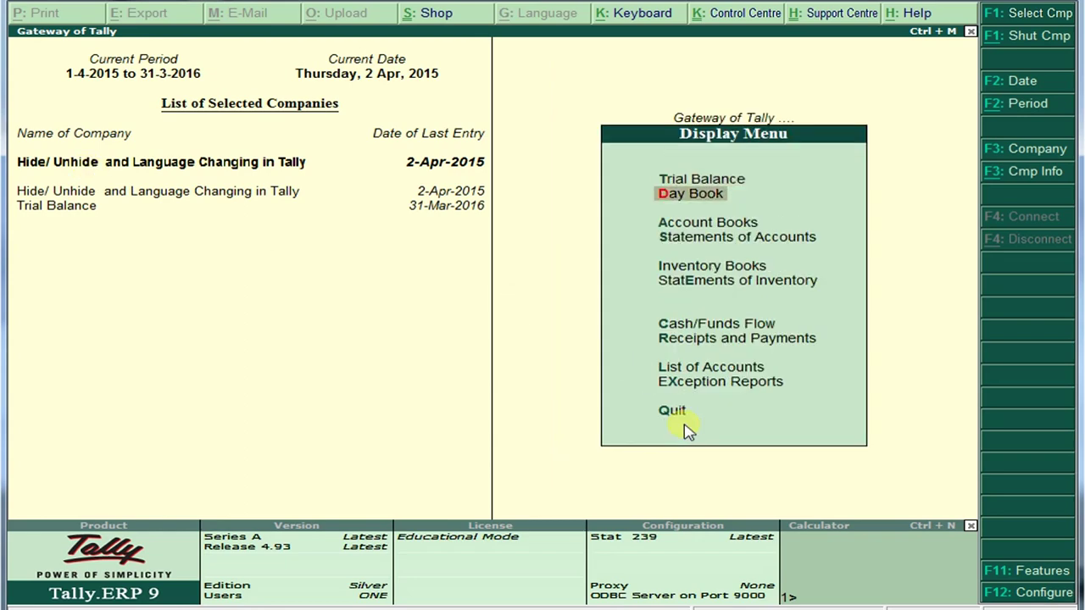
pyautogui.press('Return')
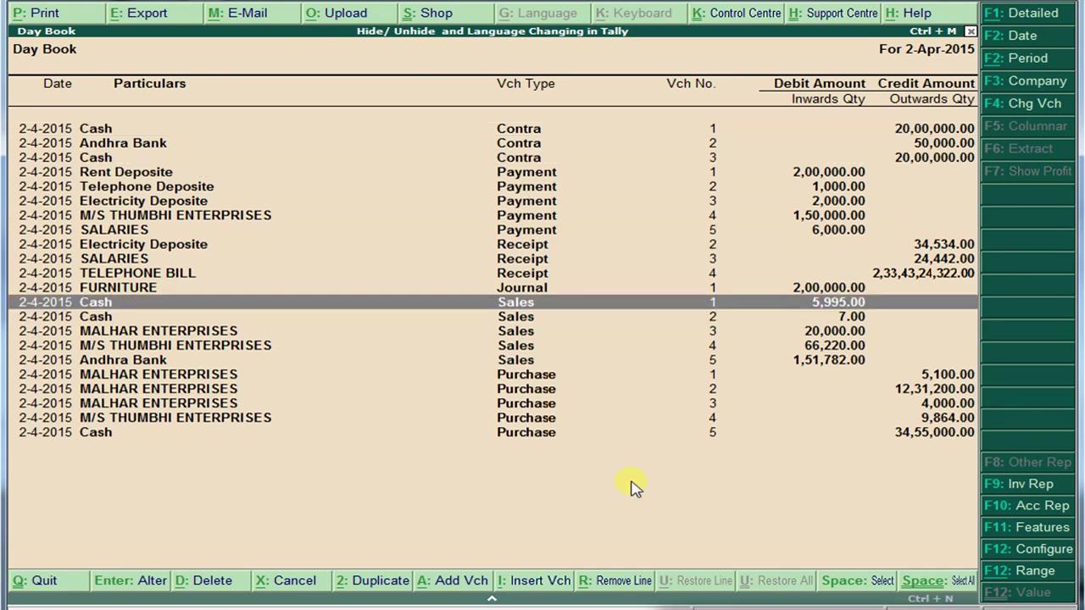
pyautogui.press('Up')
pyautogui.press('Up')
pyautogui.press('Up')
pyautogui.press('Up')
pyautogui.press('Up')
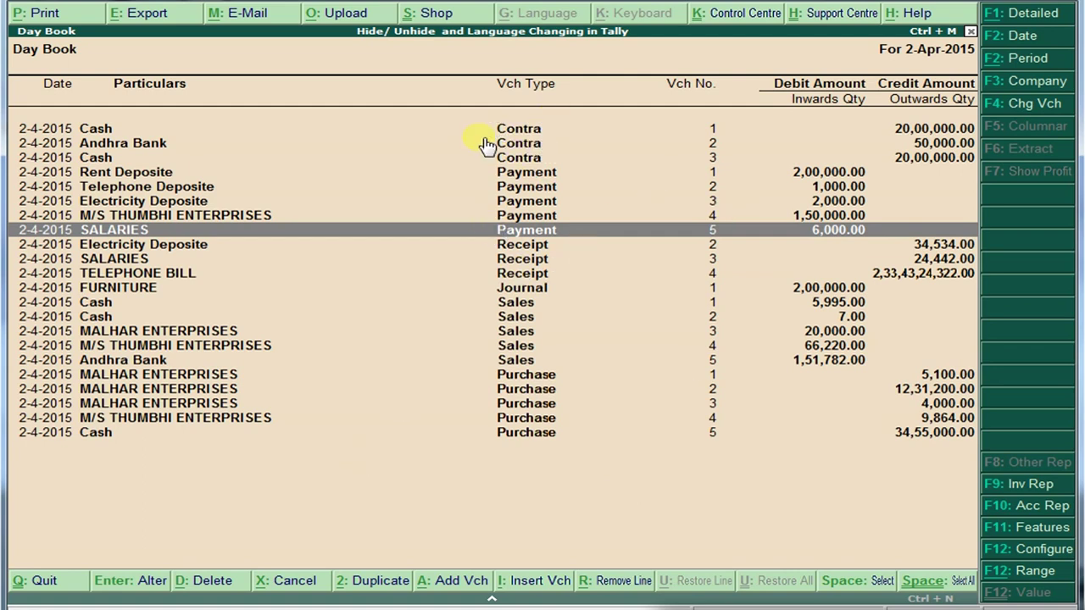
pyautogui.click(1015, 105)
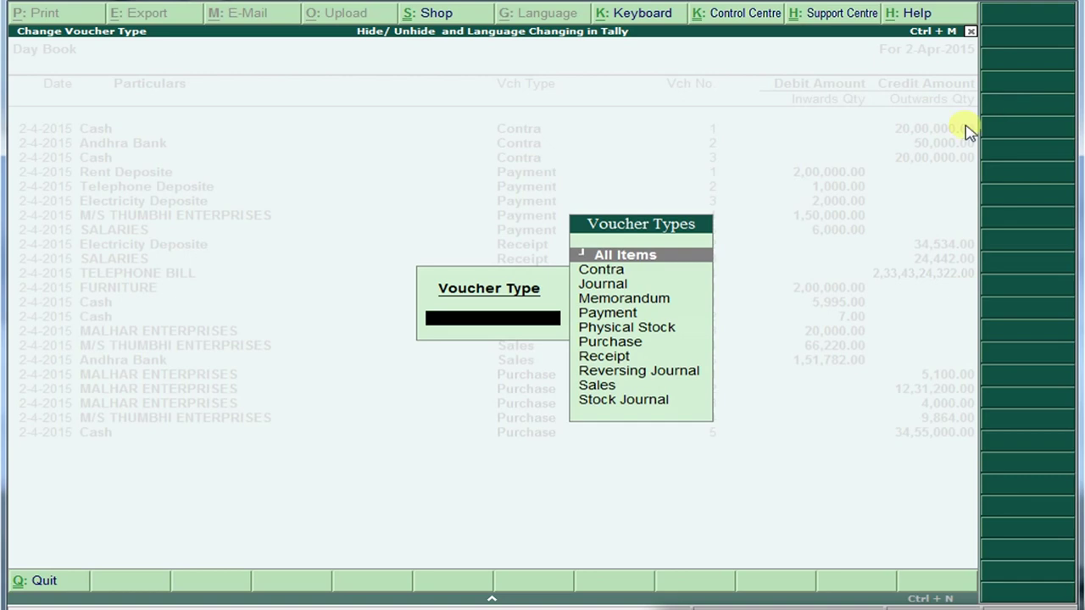
pyautogui.click(603, 272)
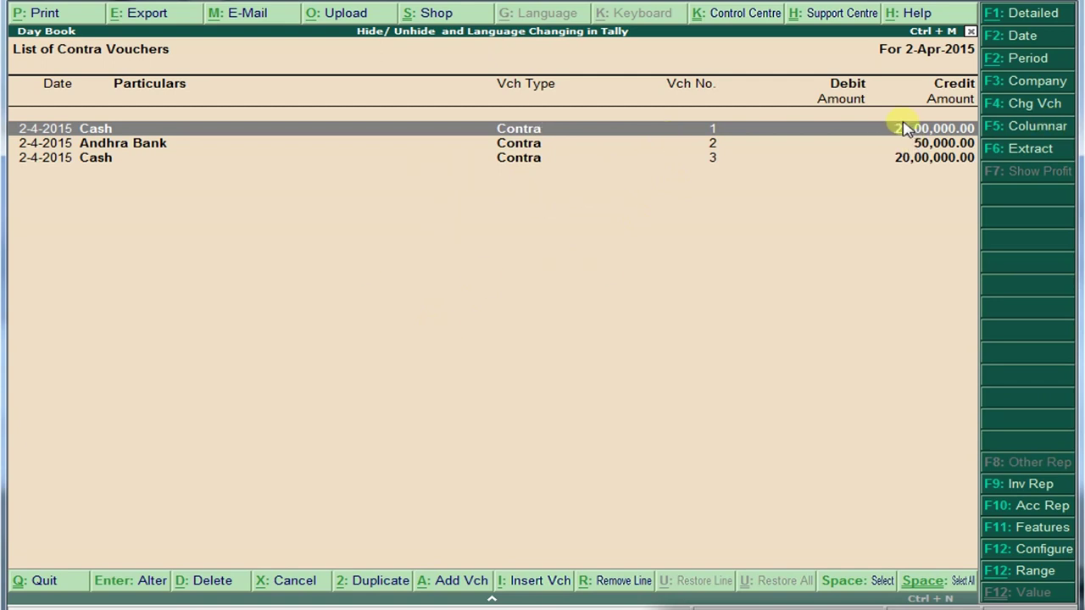
pyautogui.click(1028, 37)
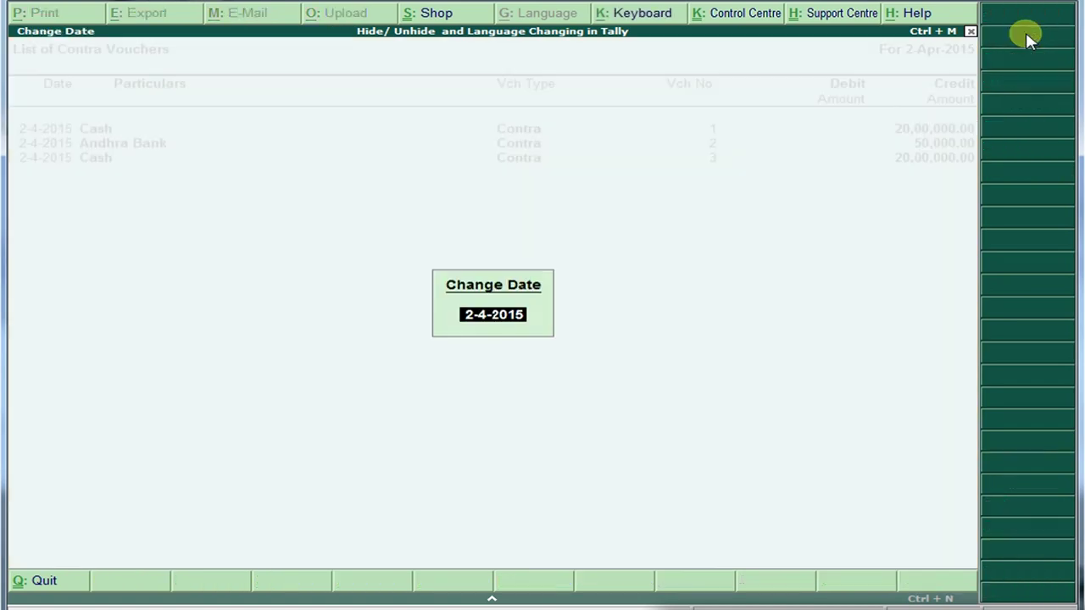
pyautogui.press('Return')
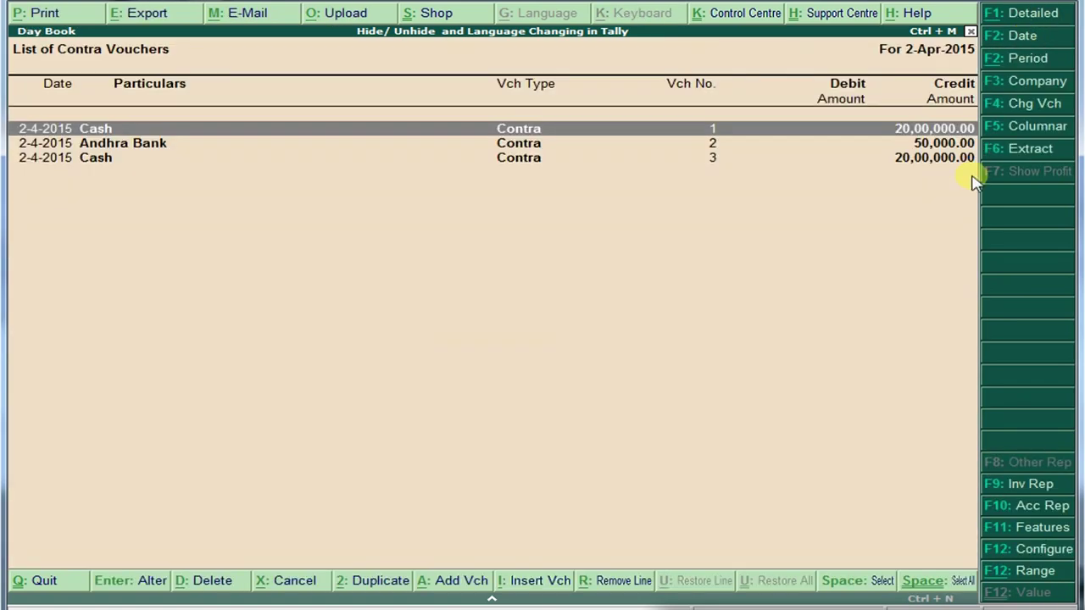
pyautogui.click(1022, 105)
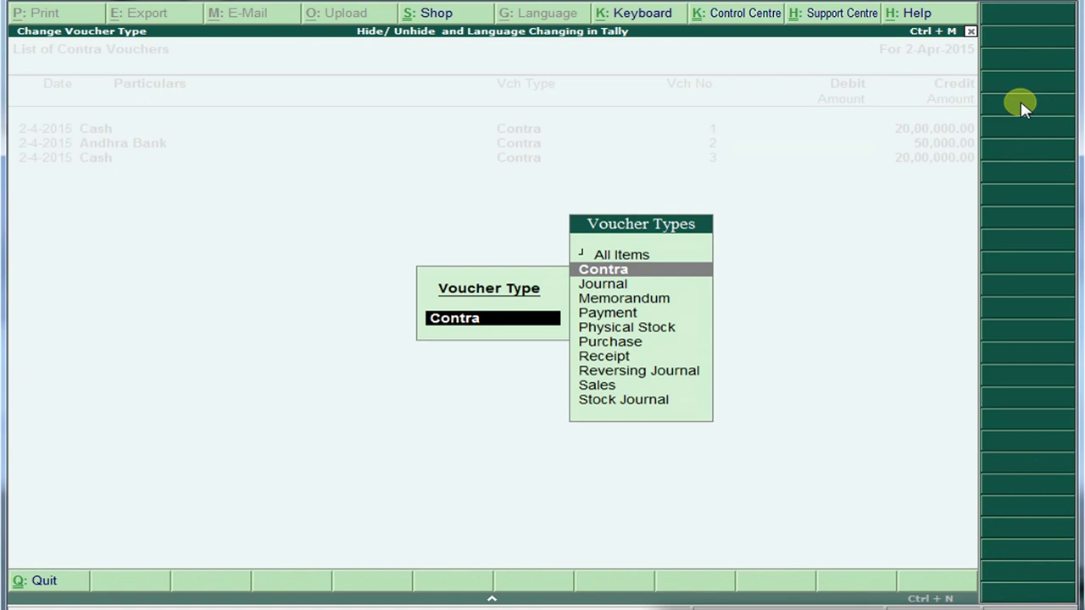
pyautogui.click(607, 359)
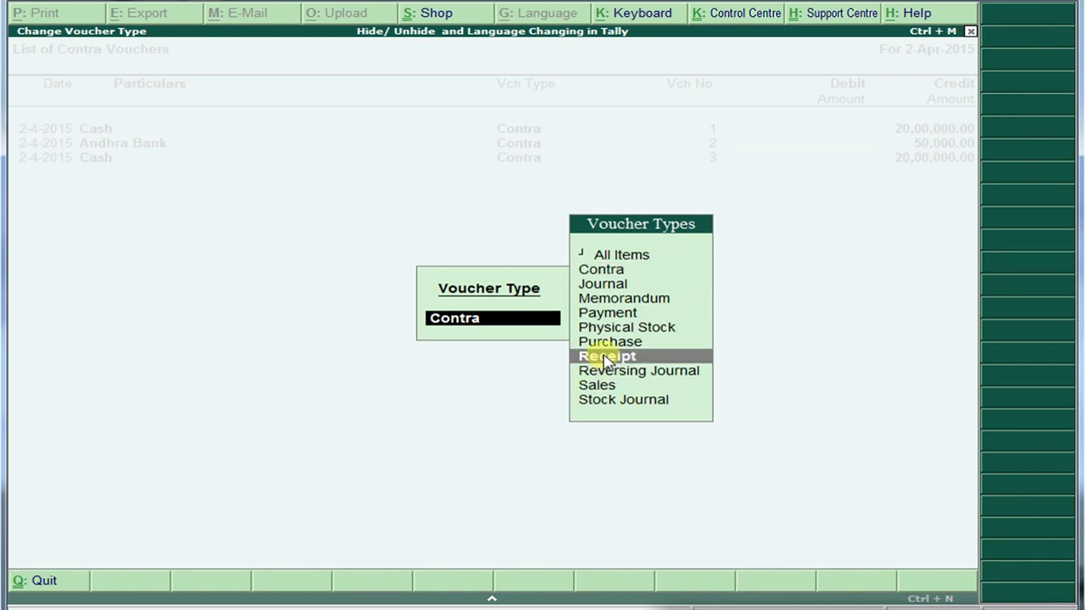
pyautogui.click(607, 360)
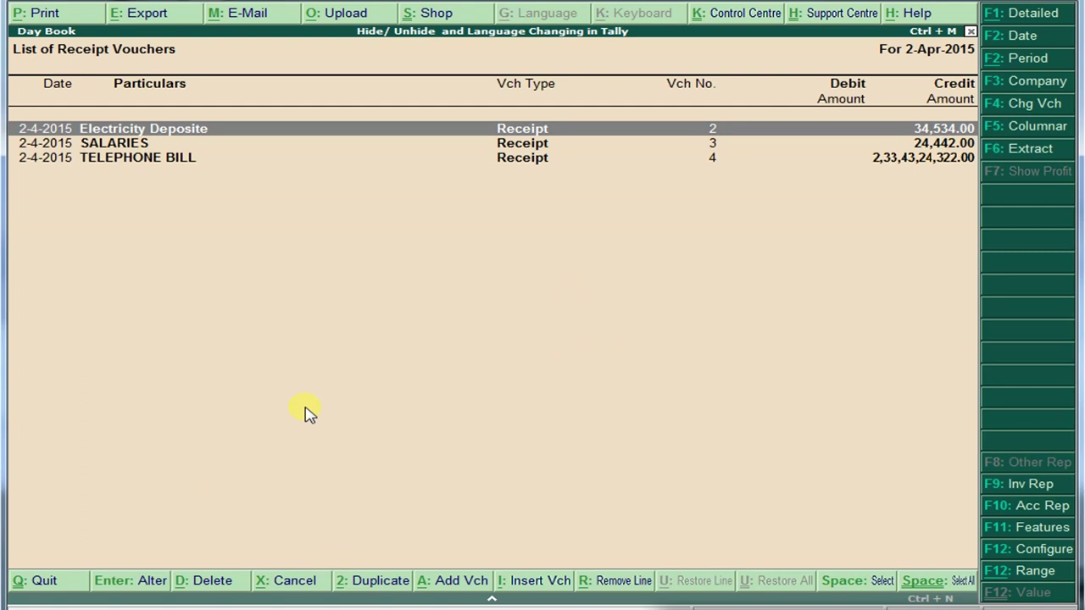
pyautogui.click(1030, 105)
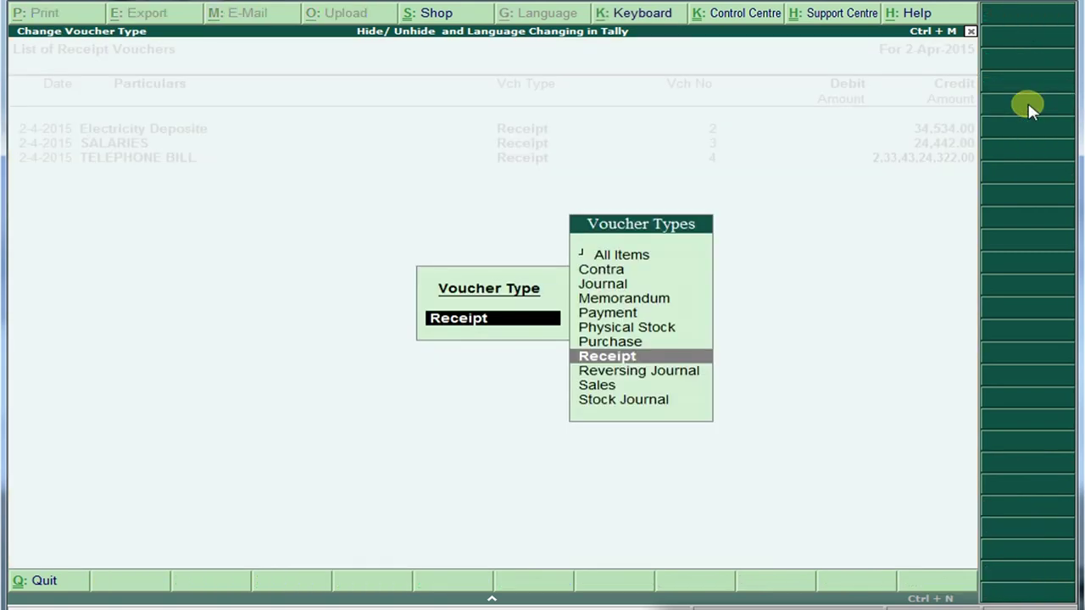
pyautogui.click(591, 388)
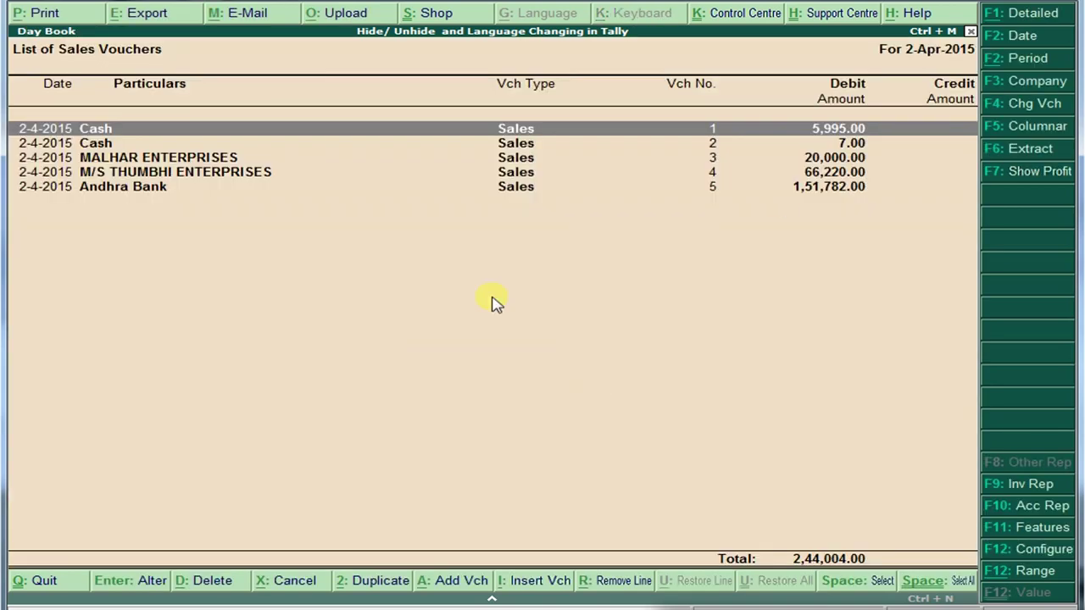
pyautogui.press('Escape')
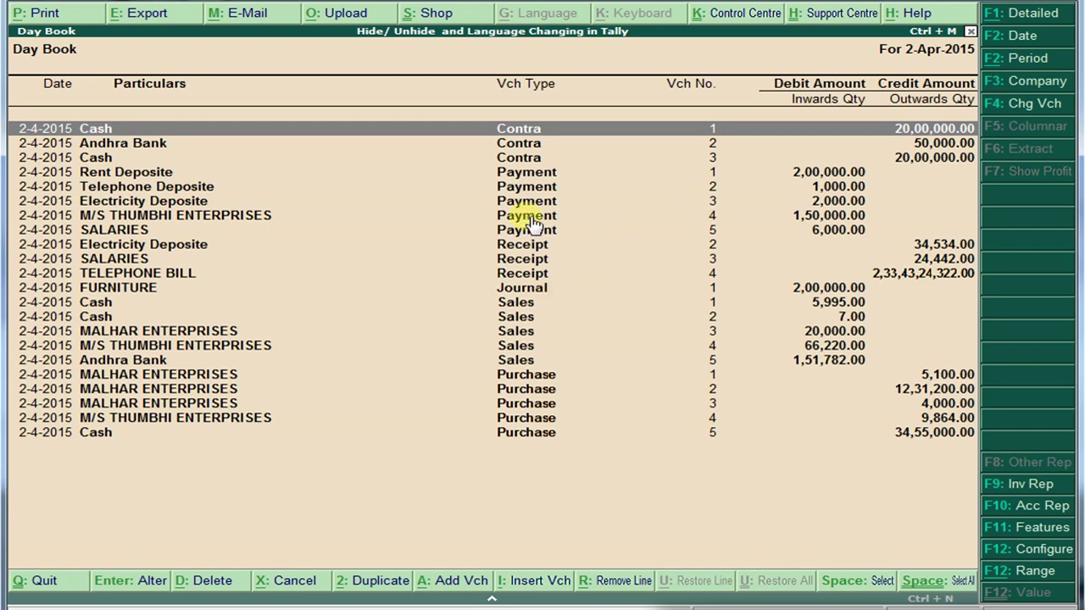
# - Mark the Rent Deposite, payment, TELEPHONE BILL and sales voucher rows in the Day Book
pyautogui.press('Down')
pyautogui.press('Down')
pyautogui.press('Down')
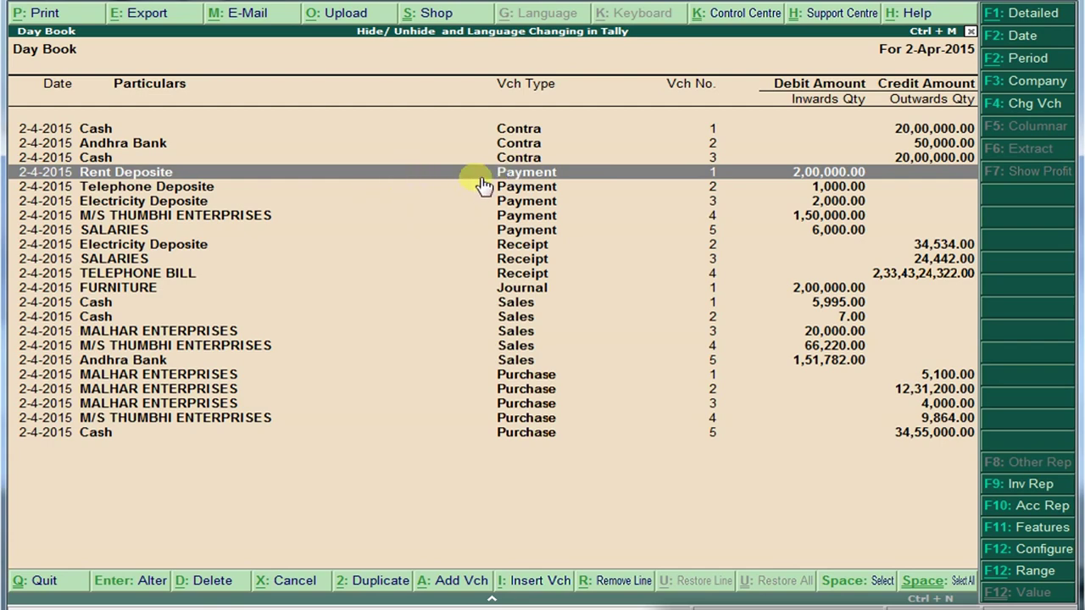
pyautogui.press('space')
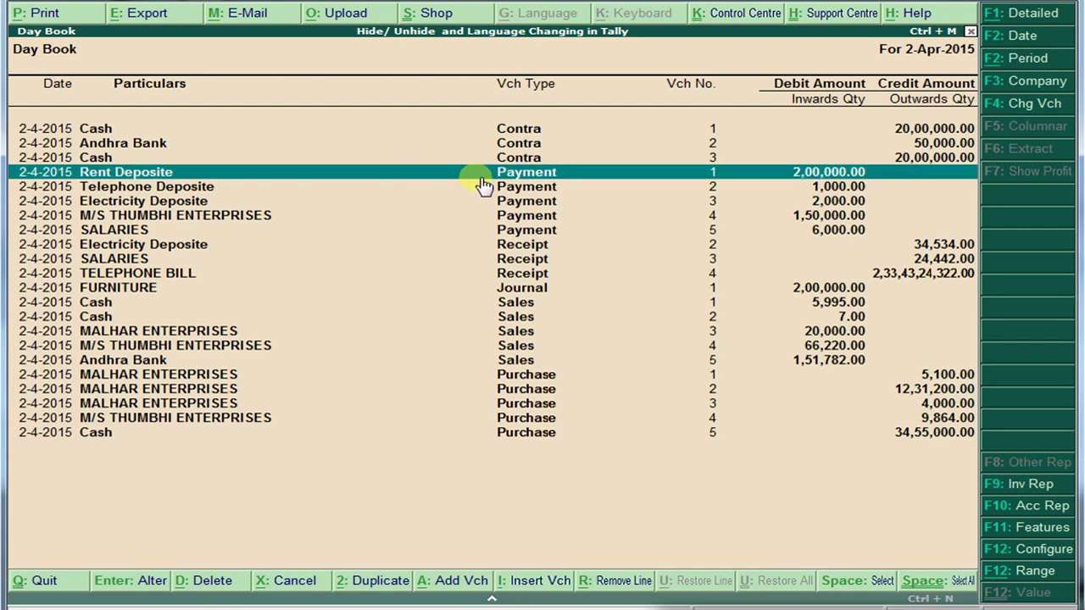
pyautogui.press('Down')
pyautogui.press('Down')
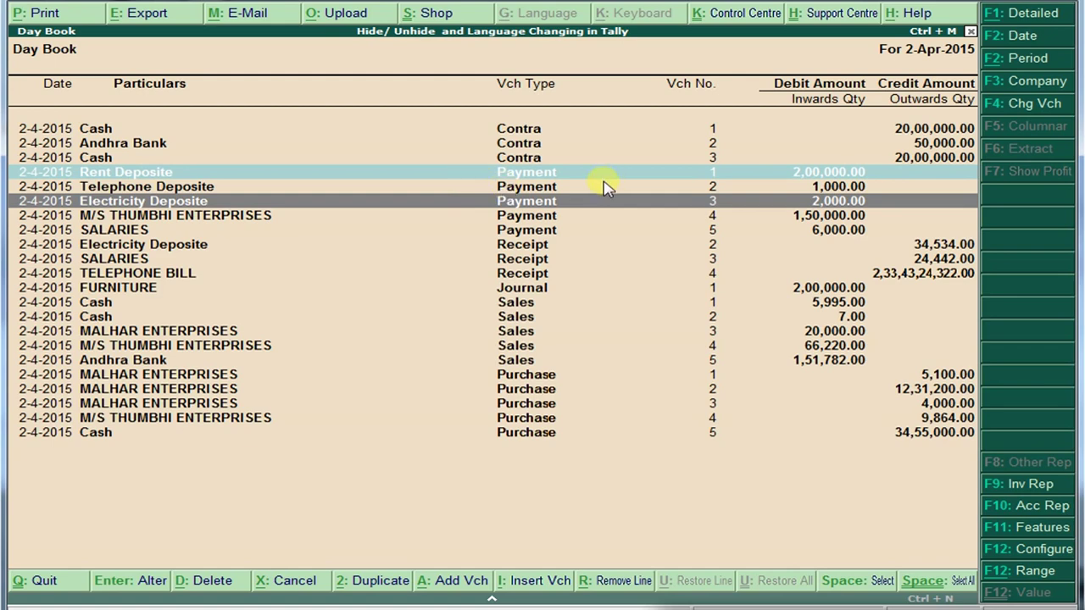
pyautogui.press('space')
pyautogui.press('Down')
pyautogui.press('Down')
pyautogui.press('Down')
pyautogui.press('Down')
pyautogui.press('Down')
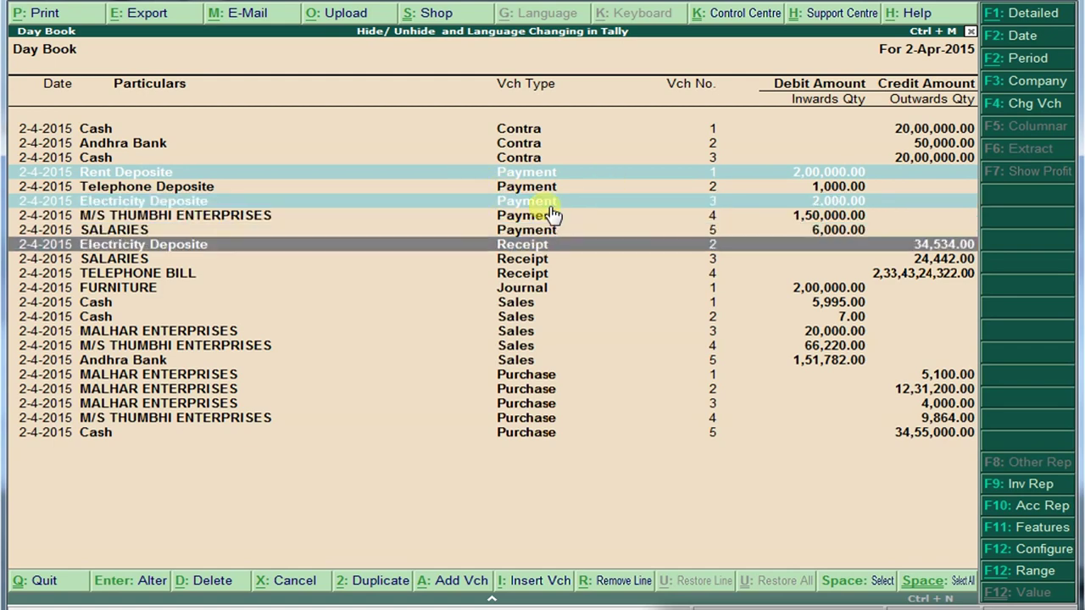
pyautogui.press('space')
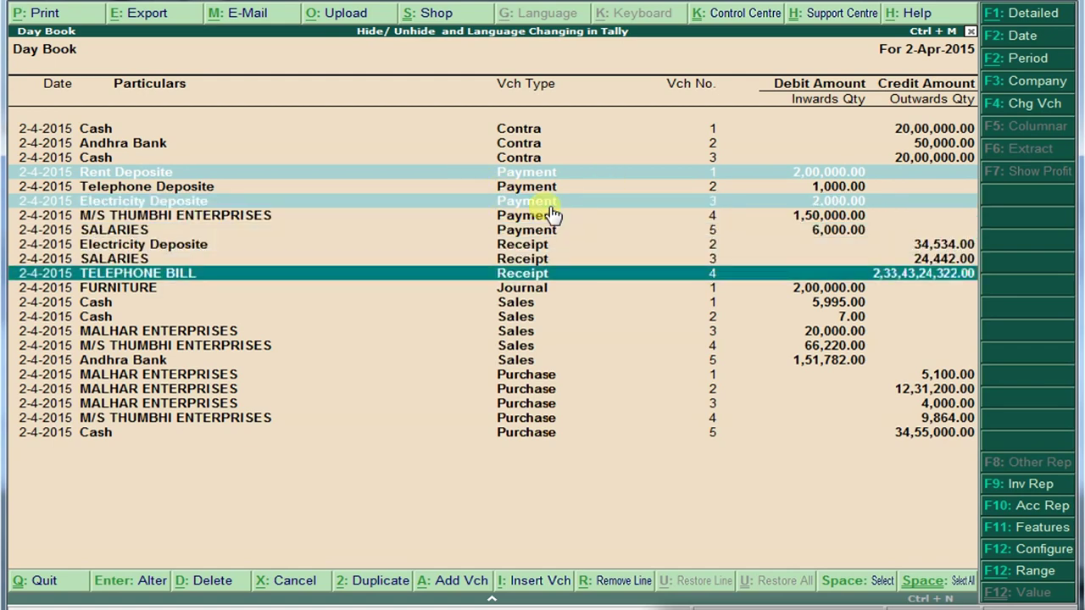
pyautogui.press('Down')
pyautogui.press('Down')
pyautogui.press('Down')
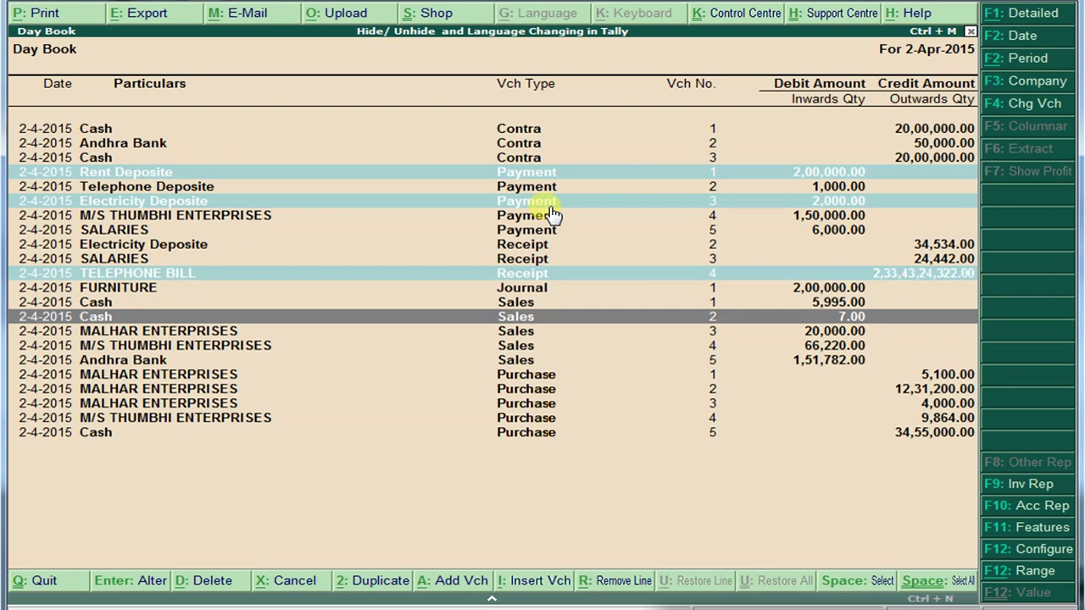
pyautogui.press('space')
pyautogui.press('Down')
pyautogui.press('Down')
pyautogui.press('Down')
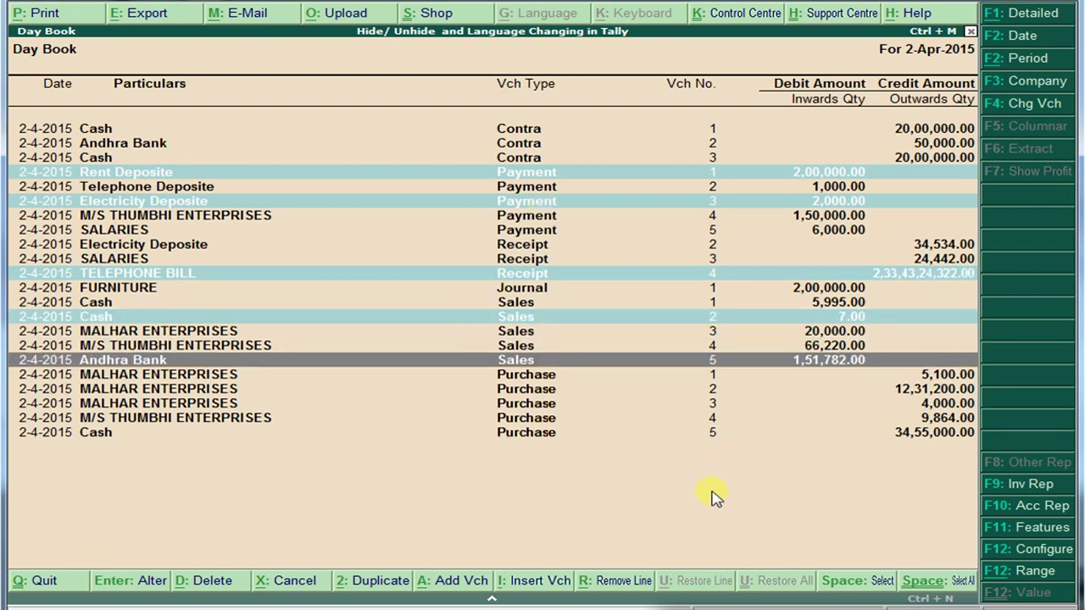
pyautogui.click(854, 585)
pyautogui.press('Down')
pyautogui.press('Down')
pyautogui.press('Down')
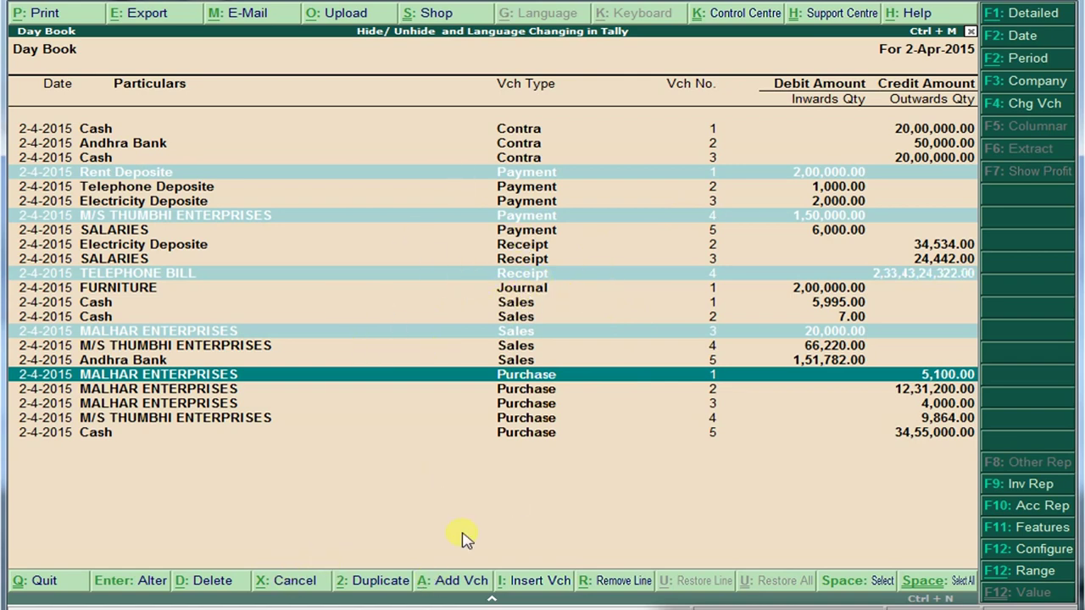
# - Remove the marked vouchers, restore the Purchase 1 and Sales 3 lines, then restore all
pyautogui.click(618, 585)
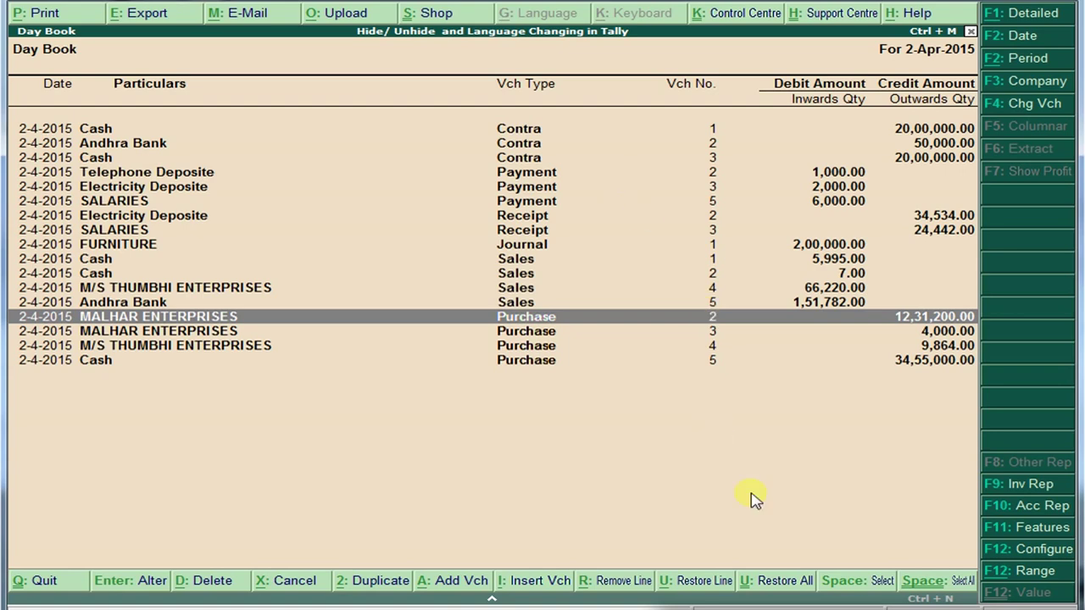
pyautogui.click(757, 585)
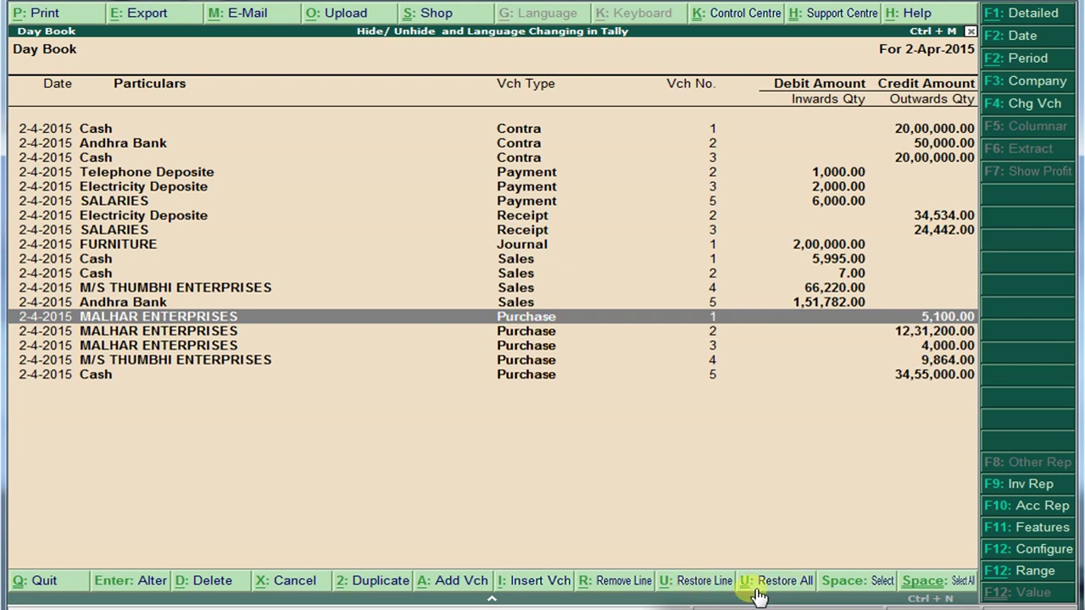
pyautogui.click(758, 585)
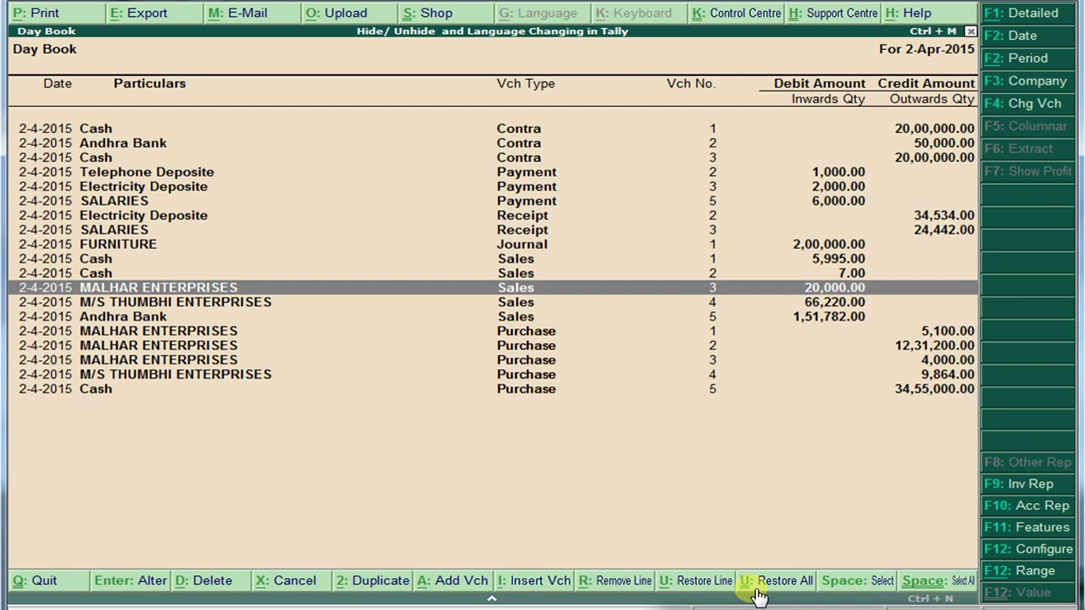
pyautogui.click(759, 585)
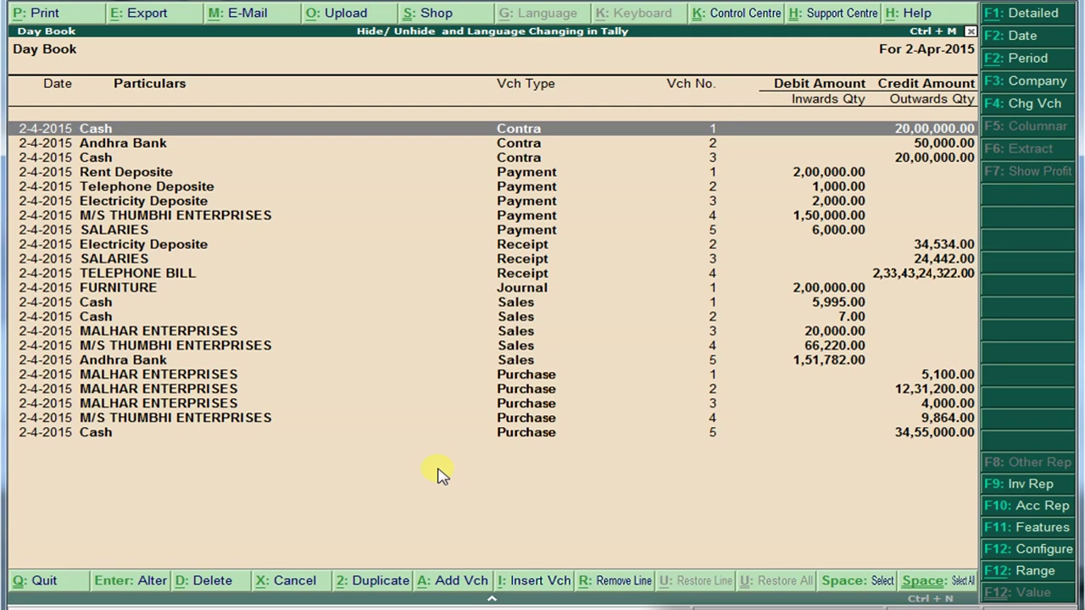
pyautogui.press('space')
pyautogui.press('Down')
pyautogui.press('Down')
pyautogui.press('Down')
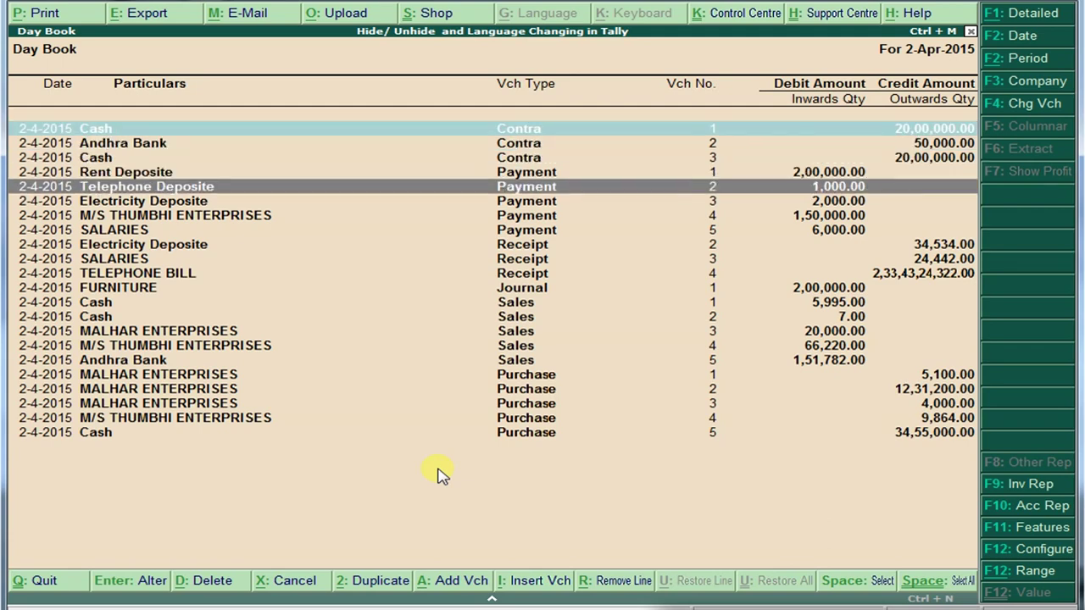
pyautogui.hotkey('ctrl', 'space')
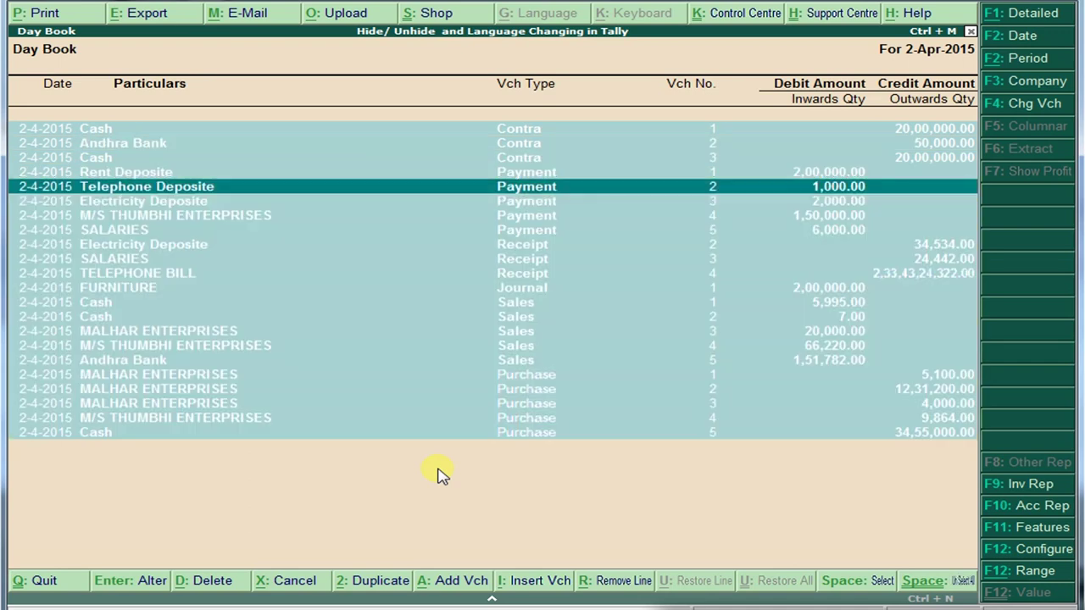
pyautogui.hotkey('alt', 'r')
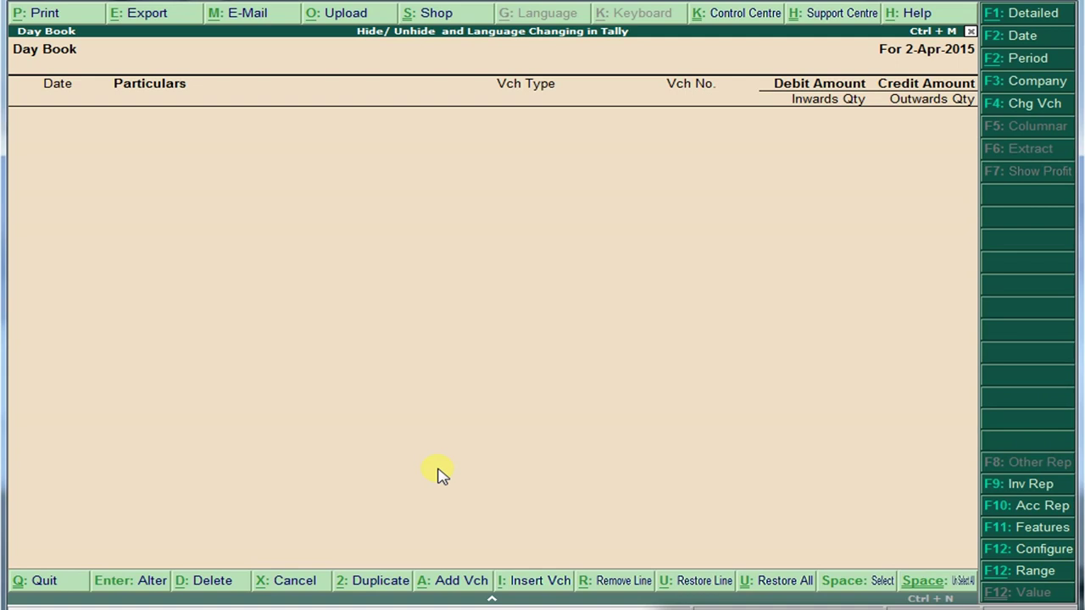
pyautogui.hotkey('alt', 'u')
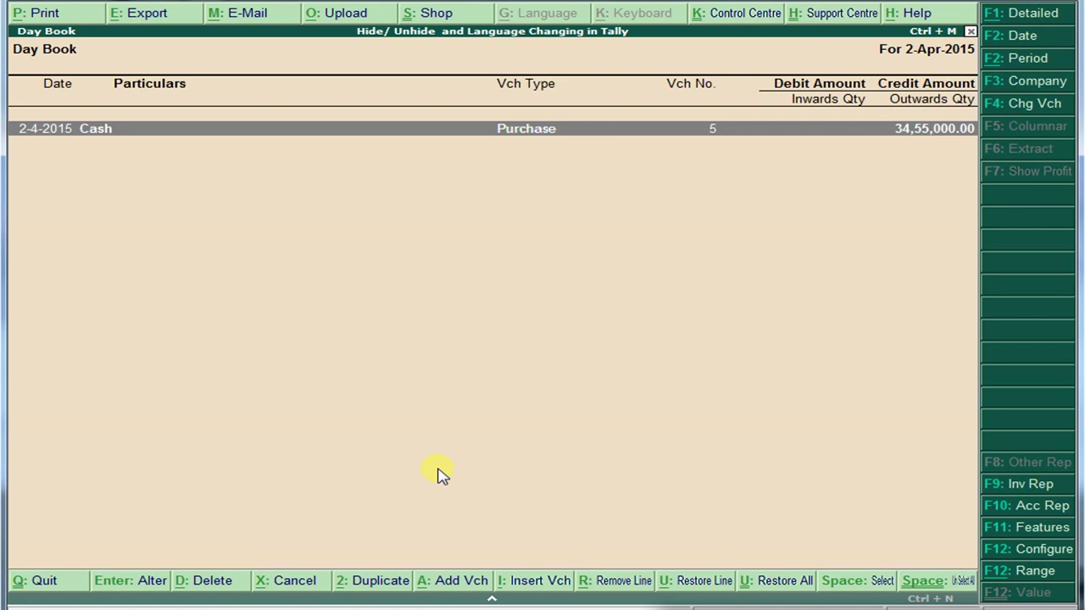
pyautogui.hotkey('alt', 'u')
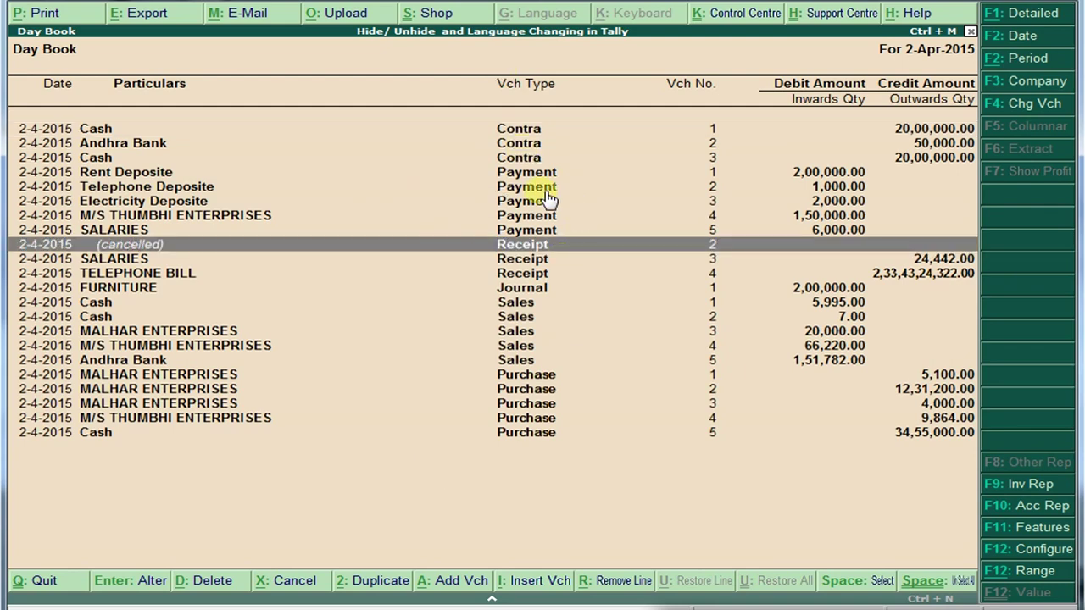
# - Cancel MALHAR ENTERPRISES Purchase voucher 1 with Alt+X and select Cash Purchase voucher 5
pyautogui.press('Down')
pyautogui.press('Down')
pyautogui.press('Down')
pyautogui.press('Down')
pyautogui.press('Down')
pyautogui.press('Down')
pyautogui.press('Down')
pyautogui.press('Down')
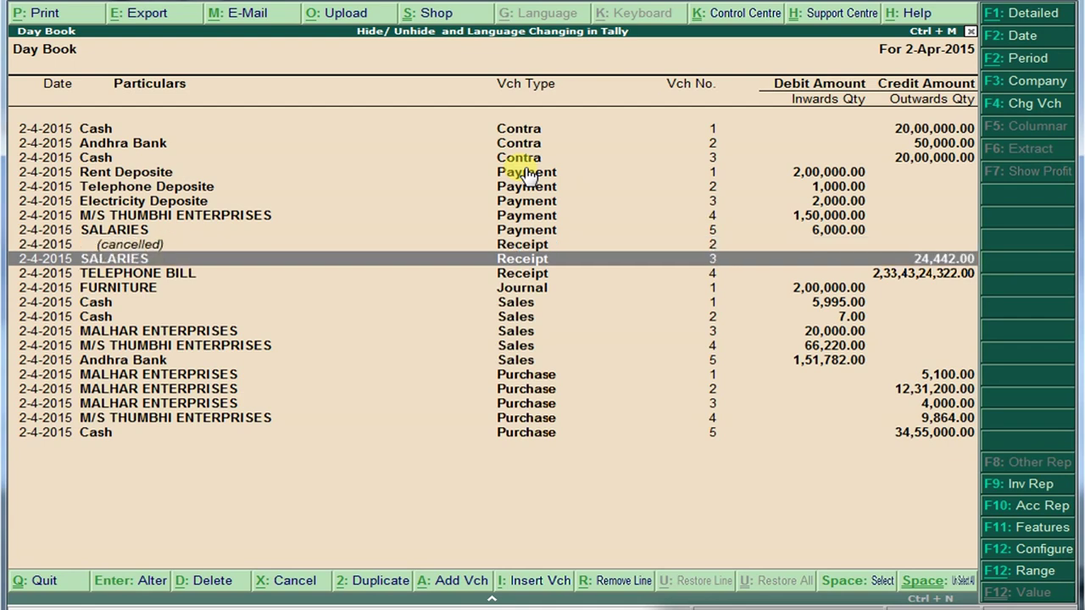
pyautogui.press('Down')
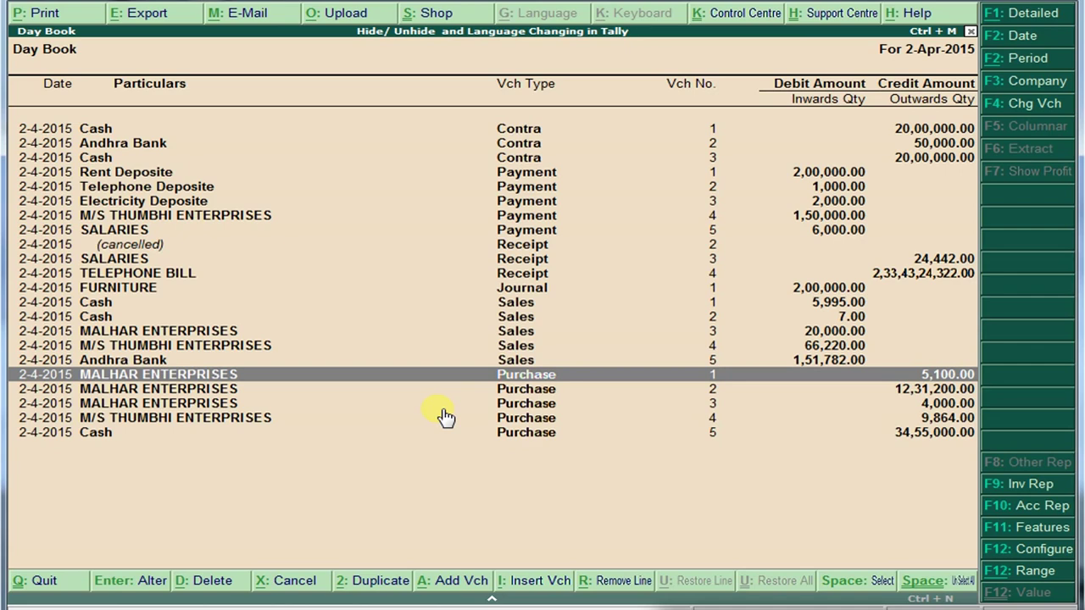
pyautogui.hotkey('alt', 'x')
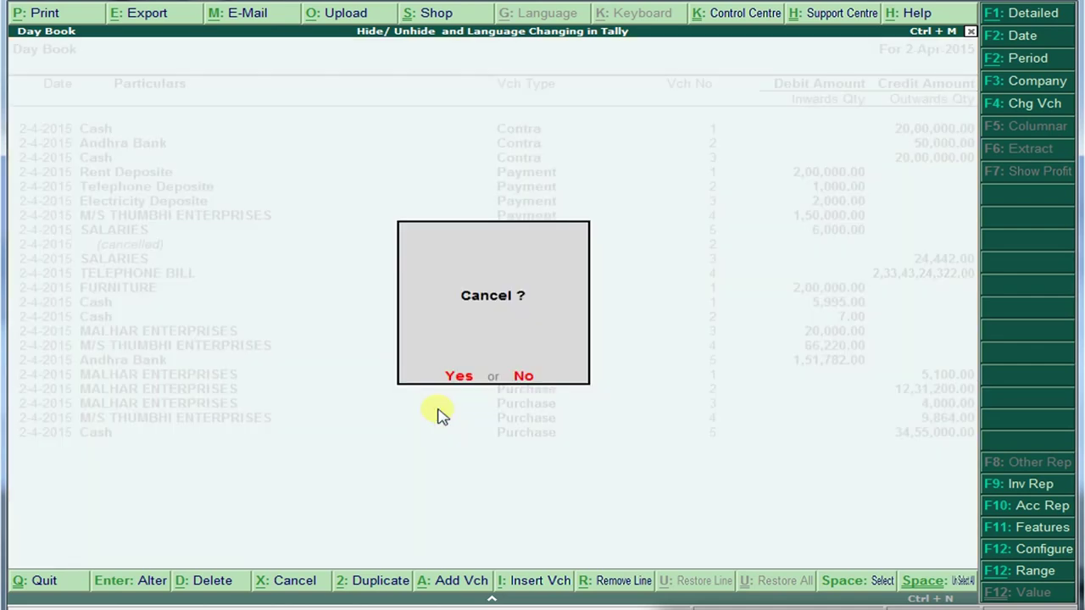
pyautogui.press('y')
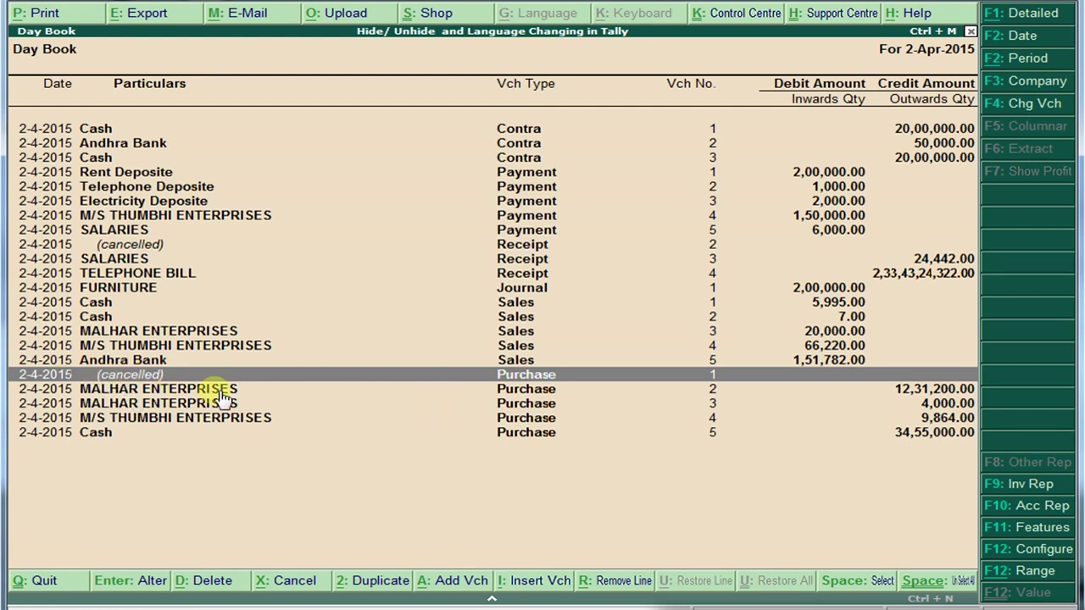
pyautogui.click(97, 436)
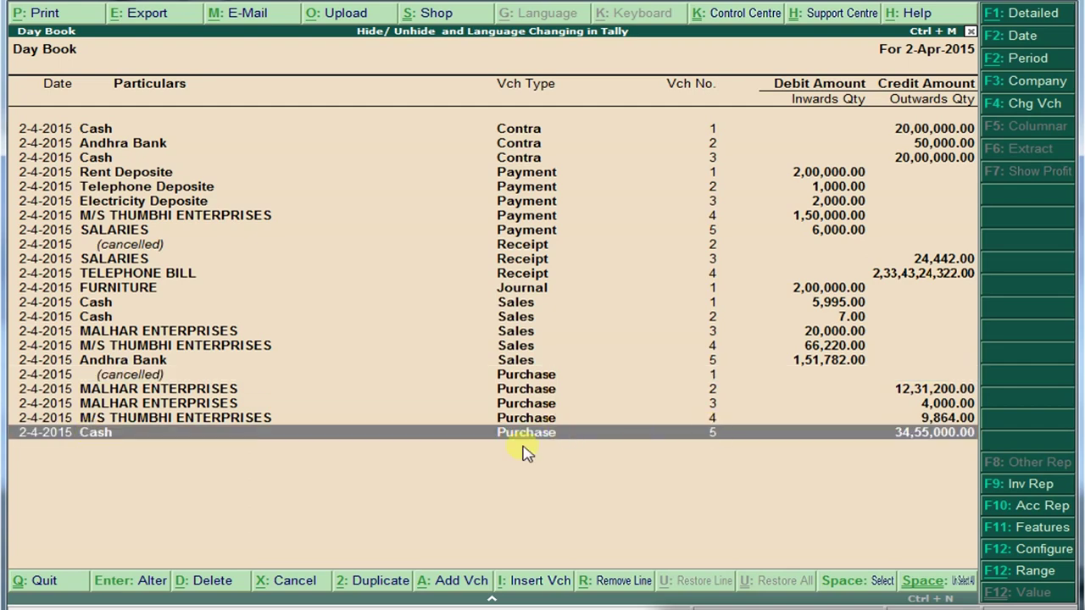
# - Delete the 34,55,000.00 Cash Purchase voucher 5 and review the remaining voucher rows
pyautogui.hotkey('alt', 'd')
pyautogui.press('Return')
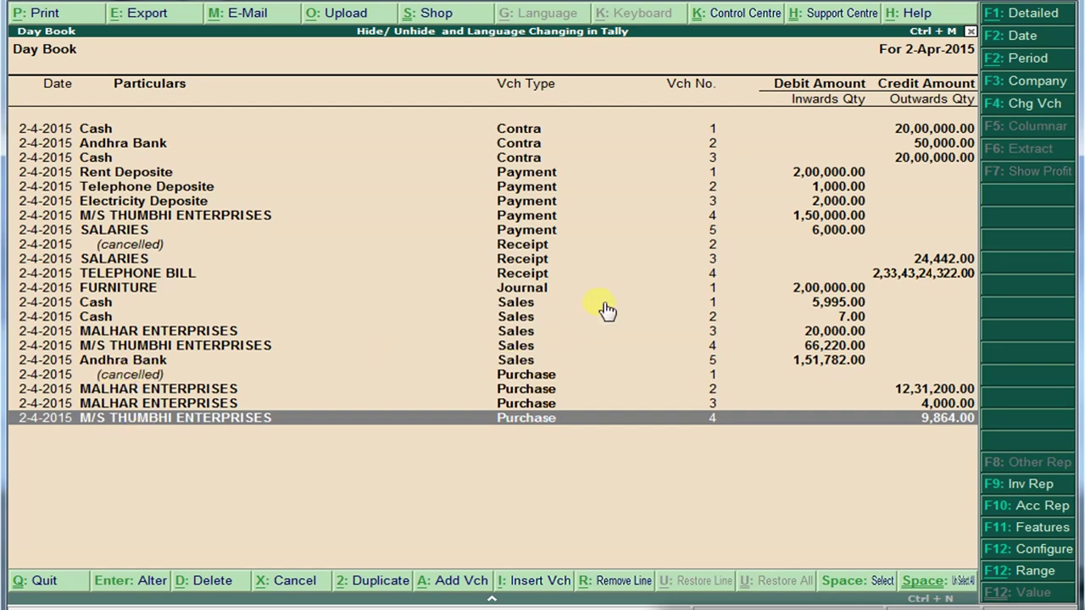
pyautogui.press('Up')
pyautogui.press('Up')
pyautogui.press('Up')
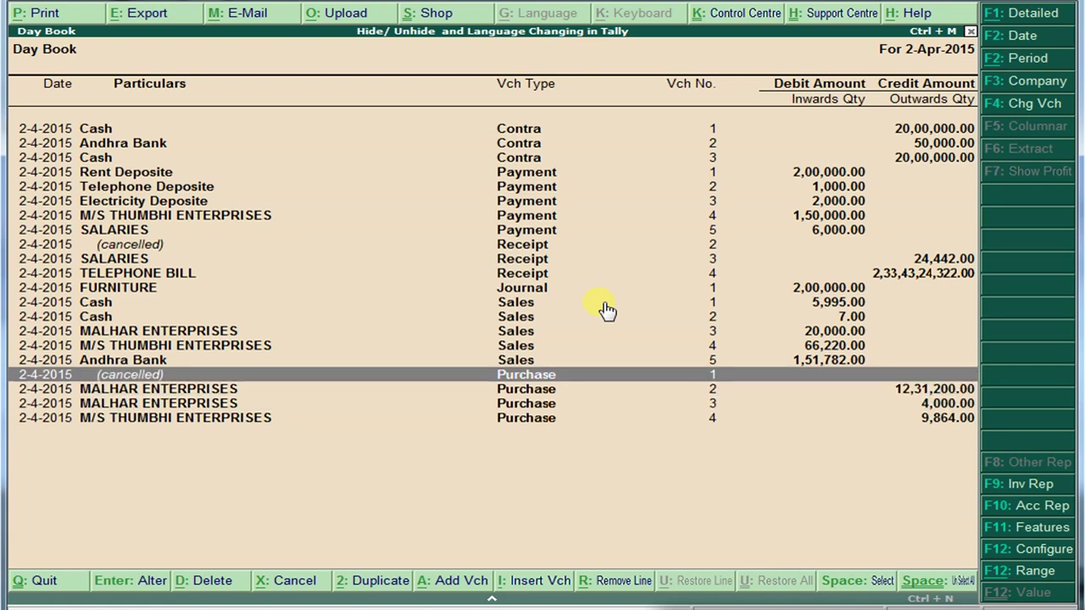
pyautogui.press('Up')
pyautogui.press('Up')
pyautogui.press('Up')
pyautogui.press('Up')
pyautogui.press('Up')
pyautogui.press('Up')
pyautogui.press('Up')
pyautogui.press('Up')
pyautogui.press('Up')
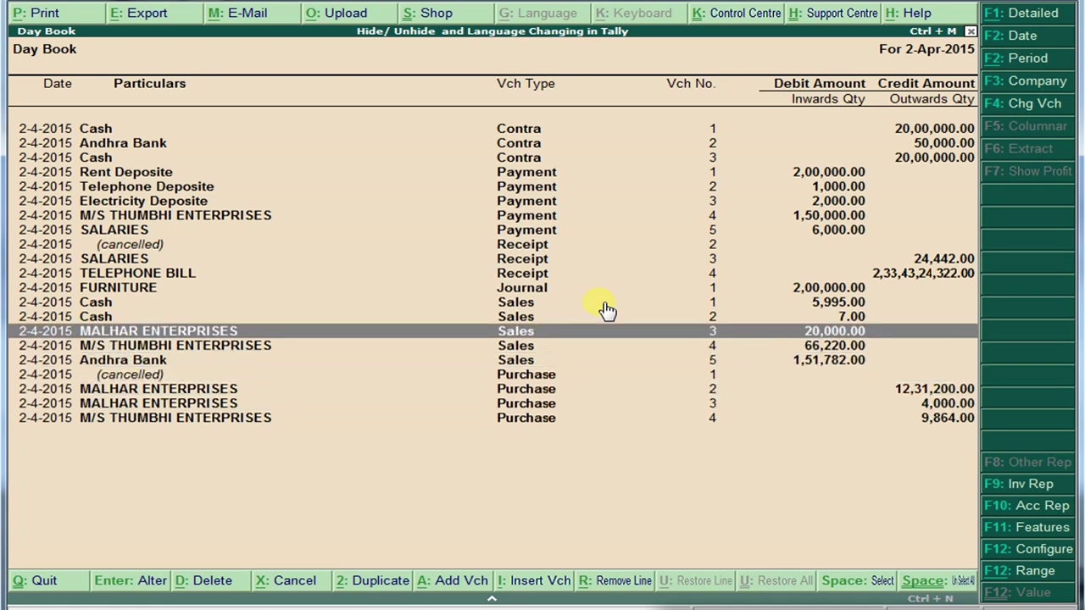
pyautogui.press('Up')
pyautogui.press('Up')
pyautogui.press('Up')
pyautogui.press('Up')
pyautogui.press('Up')
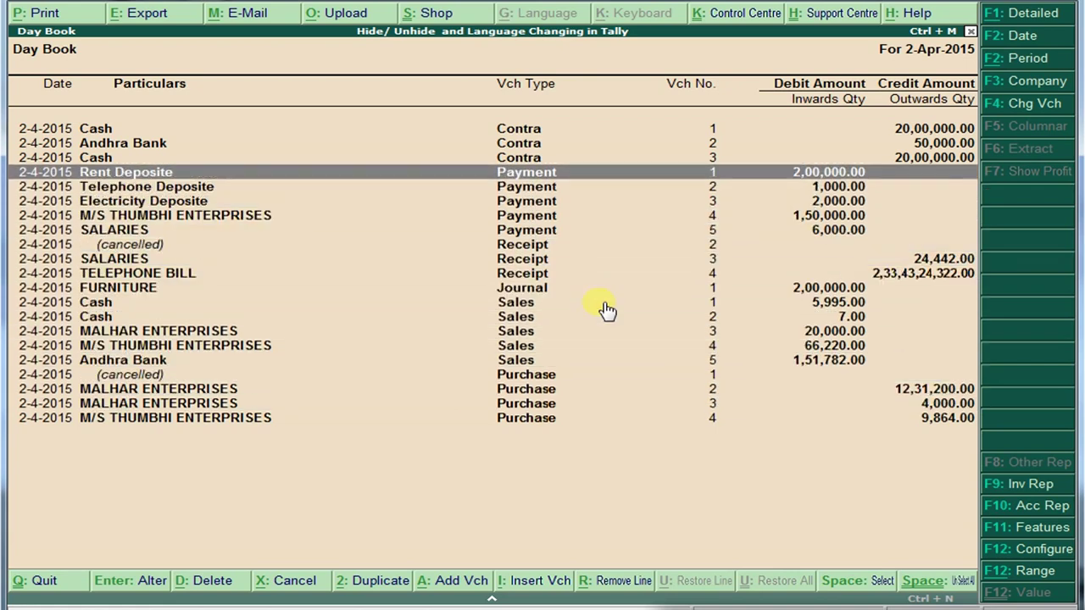
pyautogui.press('Down')
pyautogui.press('Down')
pyautogui.press('Down')
pyautogui.press('Up')
pyautogui.press('Up')
pyautogui.press('Up')
pyautogui.press('Down')
pyautogui.press('Up')
pyautogui.press('Up')
pyautogui.press('Down')
pyautogui.press('Down')
pyautogui.press('Down')
pyautogui.press('Up')
pyautogui.press('Up')
pyautogui.press('Up')
pyautogui.press('Down')
pyautogui.press('Down')
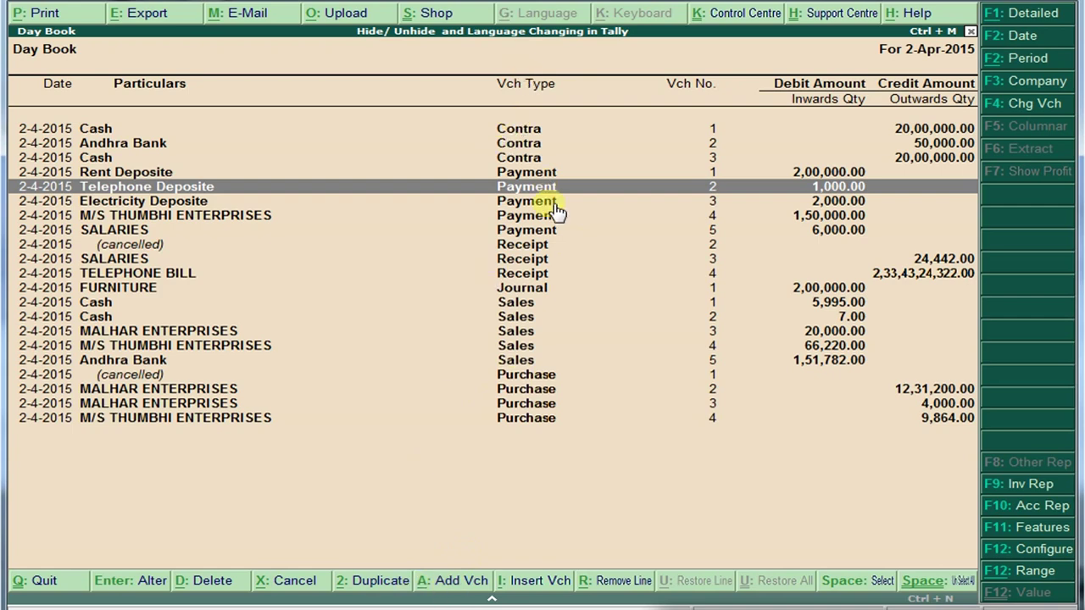
# - Quit a newly started voucher unsaved, then switch the Day Book to F1: Detailed view
pyautogui.click(456, 581)
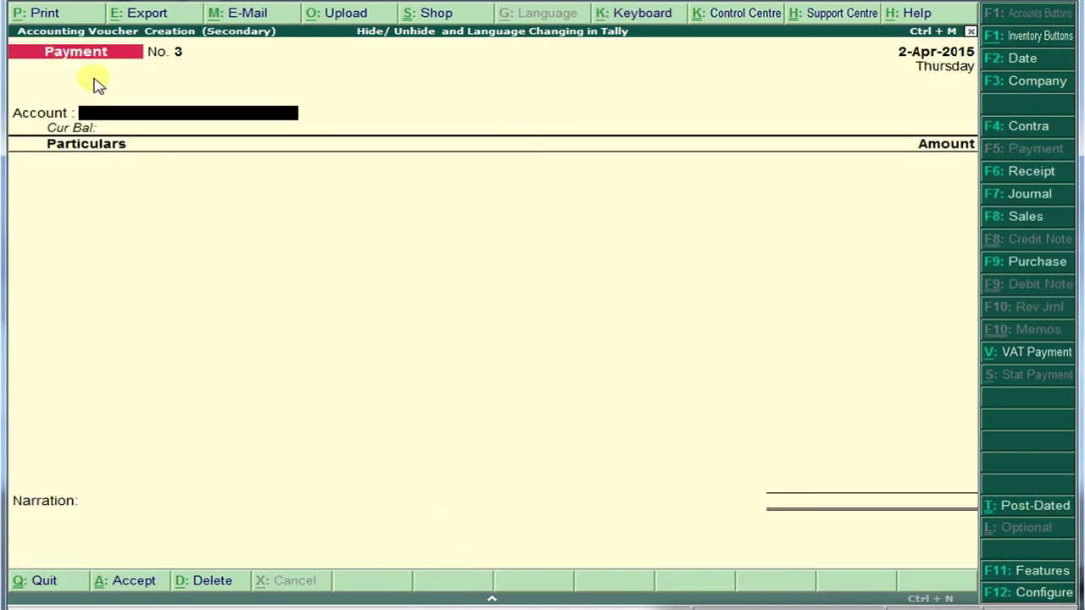
pyautogui.press('Down')
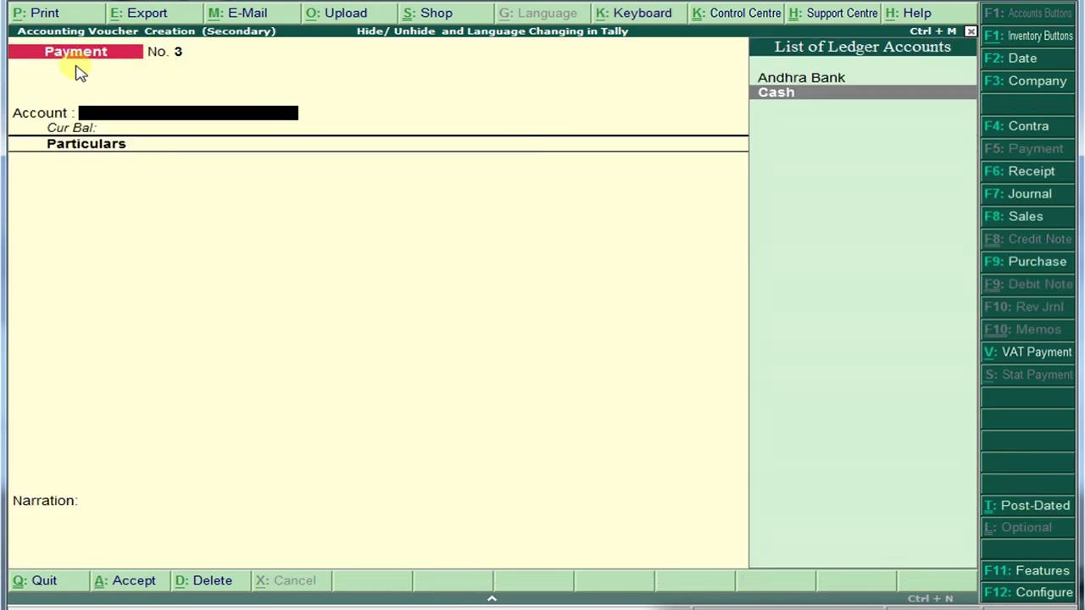
pyautogui.press('Escape')
pyautogui.press('y')
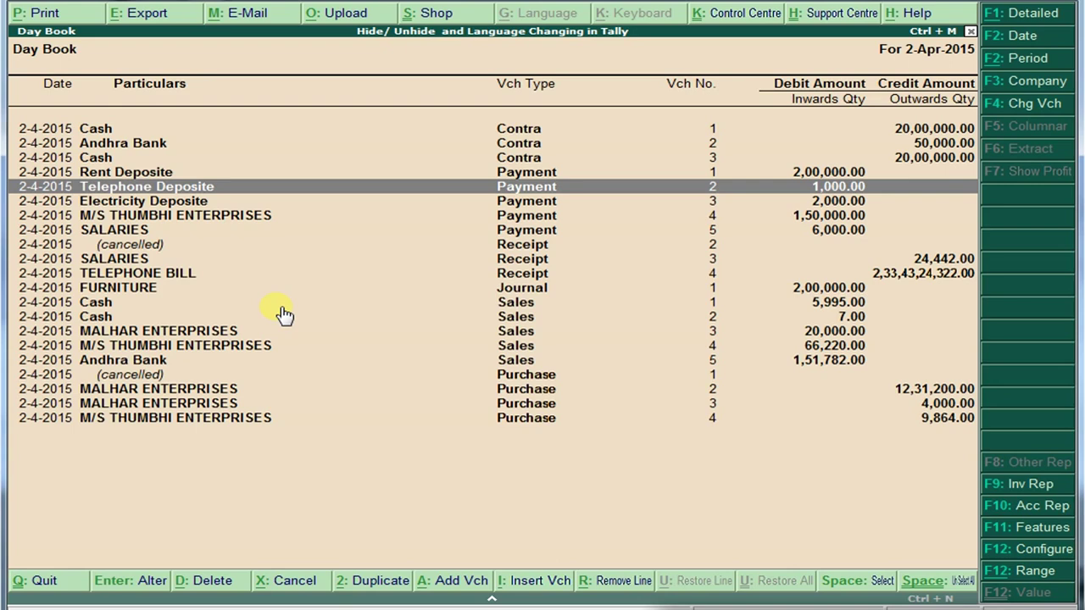
pyautogui.click(1009, 19)
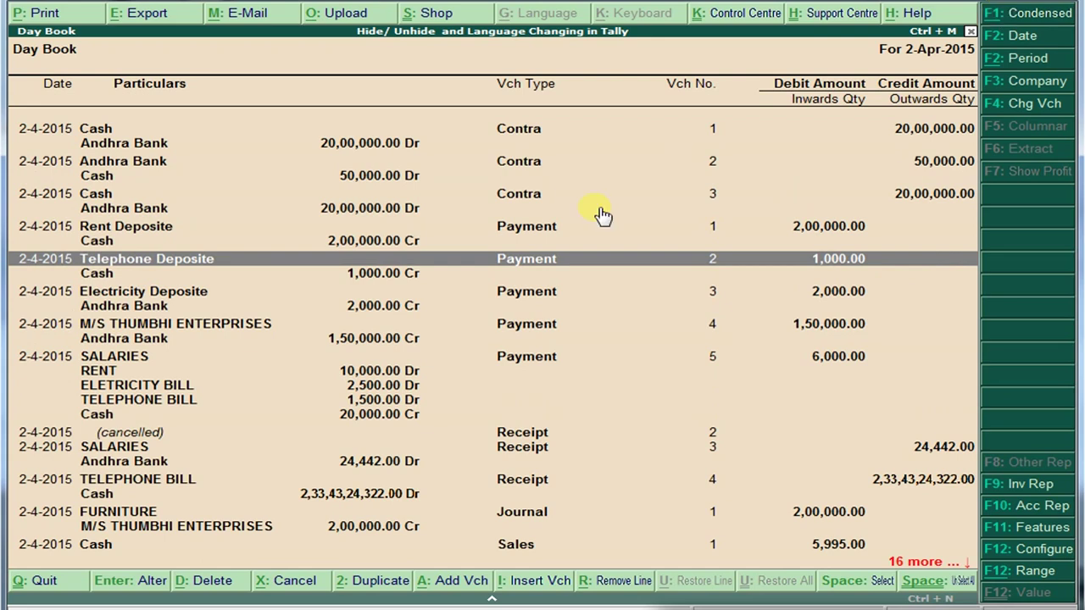